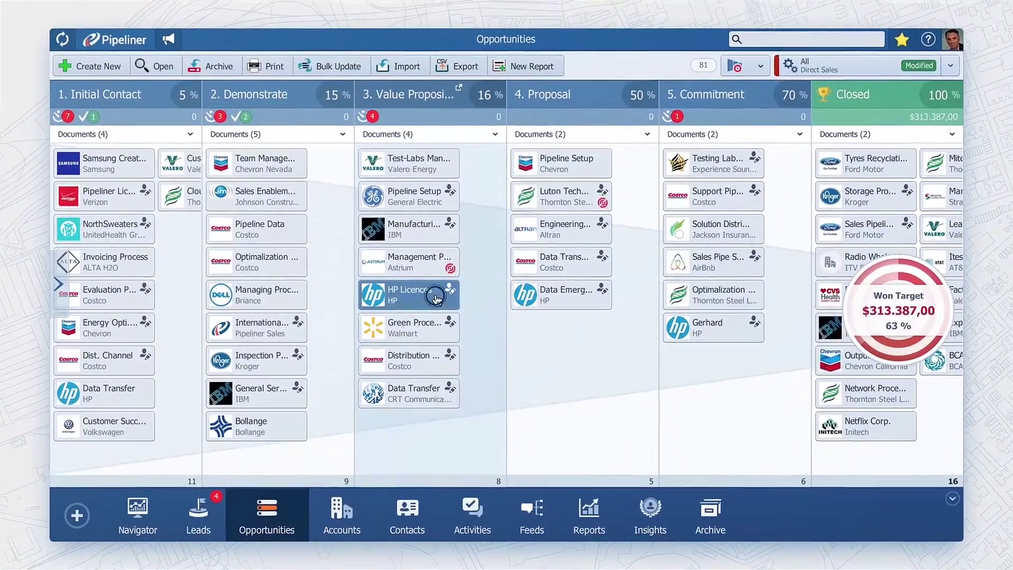
# - On HP Licences, set Admin Training quantity to 3, Pipeliner Licences to 5, and enable Auto Update Value
pyautogui.doubleClick(416, 293)
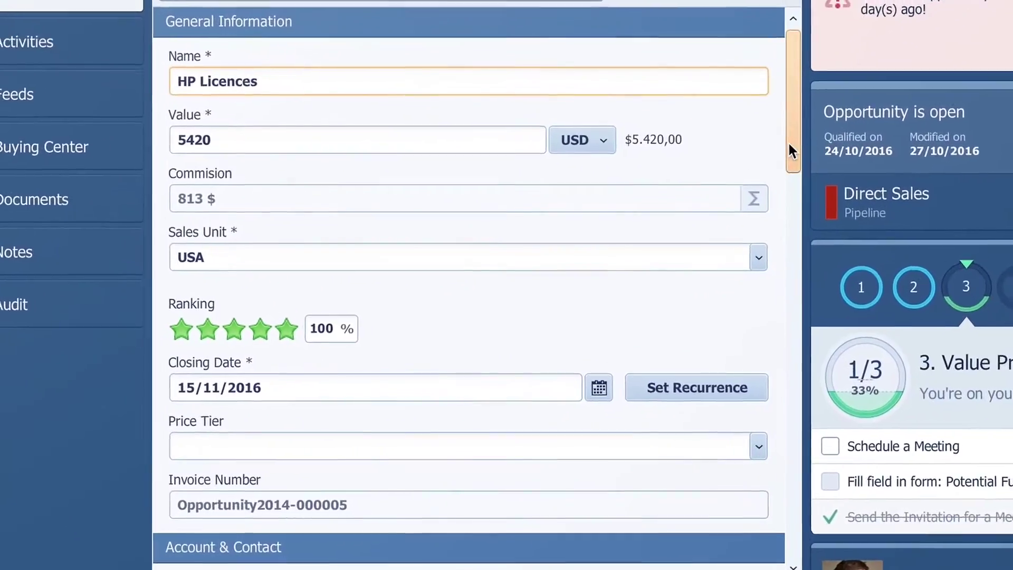
pyautogui.moveTo(691, 227); pyautogui.dragTo(692, 425)
pyautogui.moveTo(821, 416); pyautogui.dragTo(833, 417)
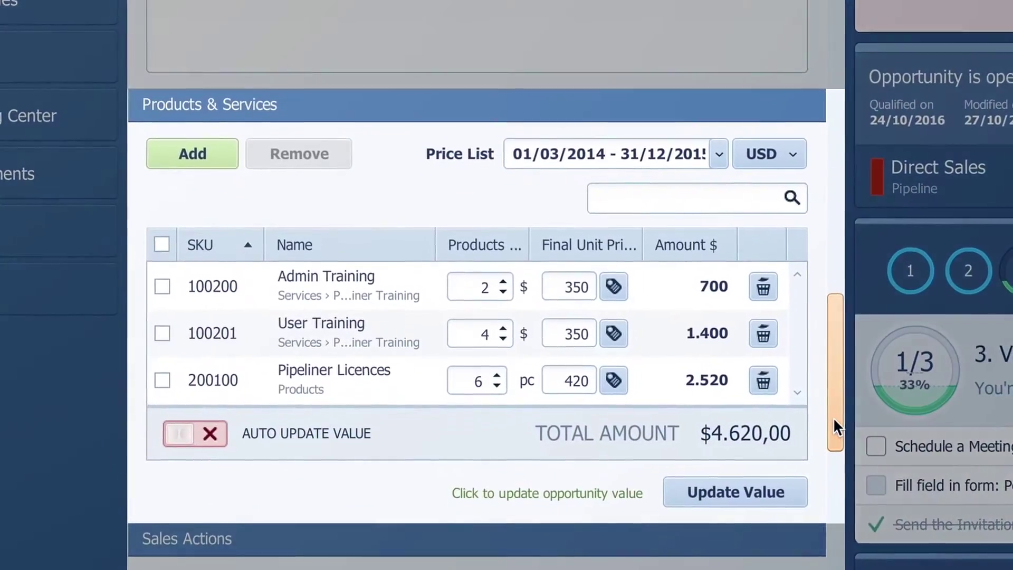
pyautogui.click(501, 323)
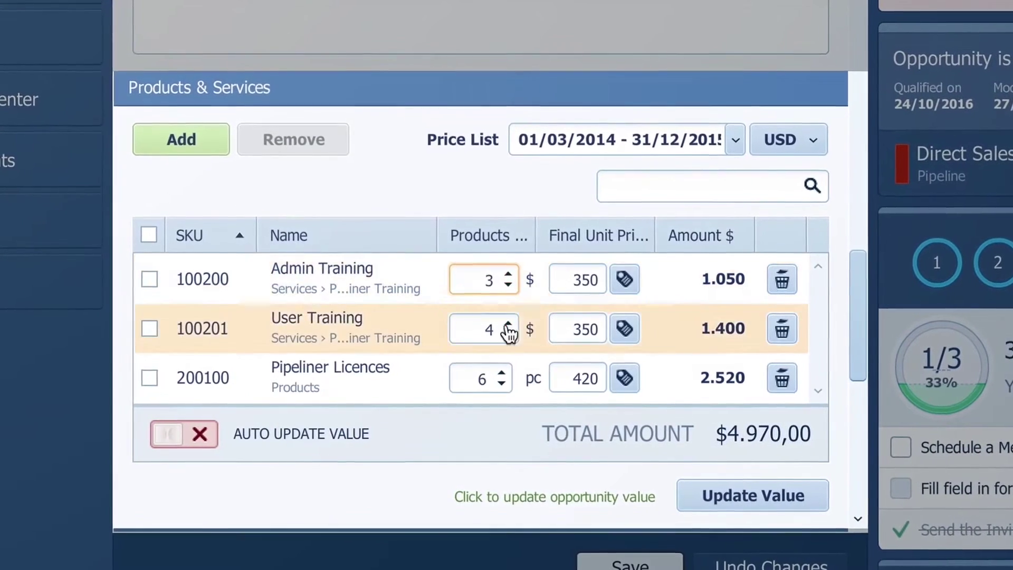
pyautogui.click(500, 384)
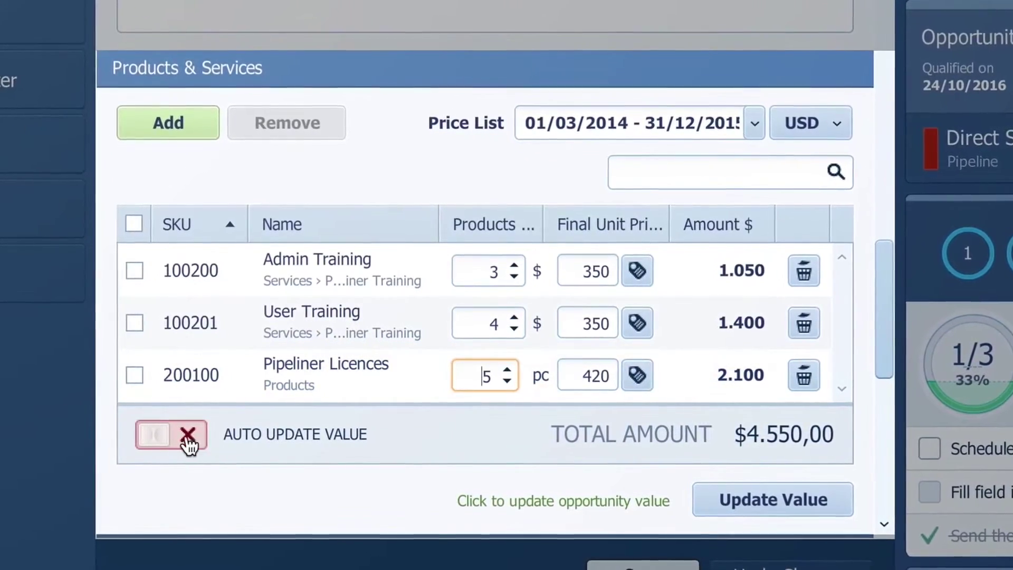
pyautogui.click(182, 438)
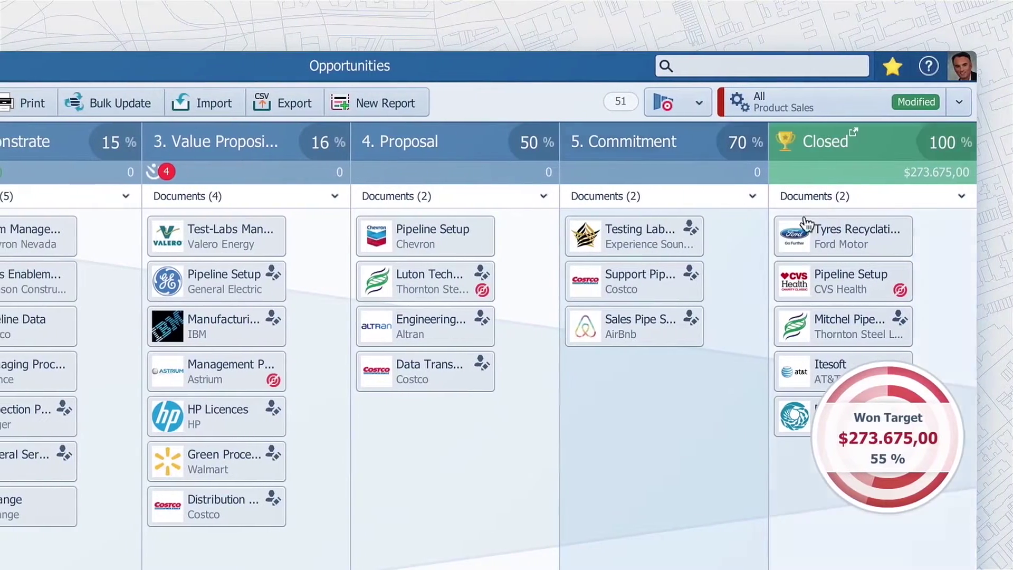
# - Go from the account menu into Administration and its Product Categories settings
pyautogui.click(957, 66)
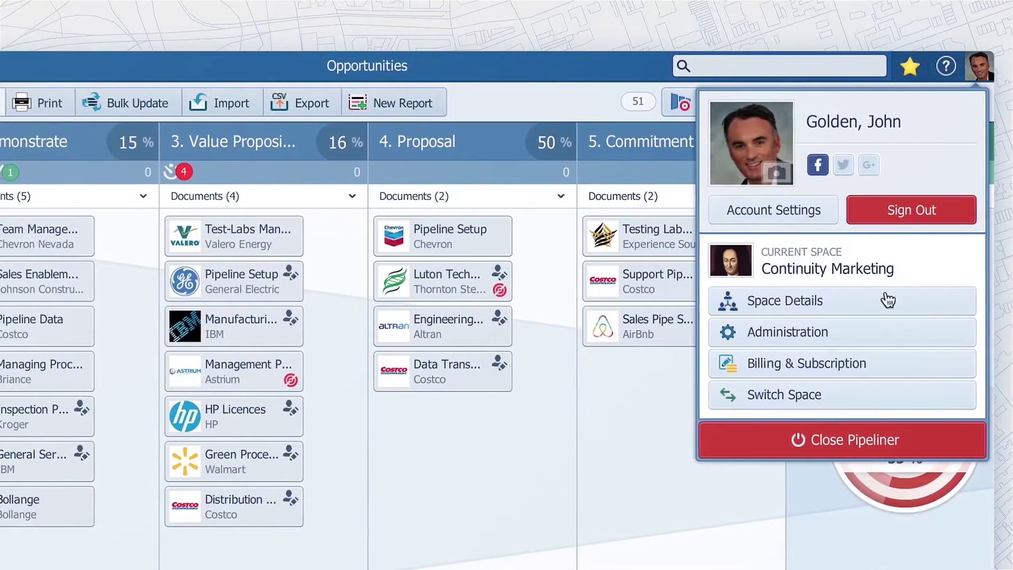
pyautogui.click(875, 333)
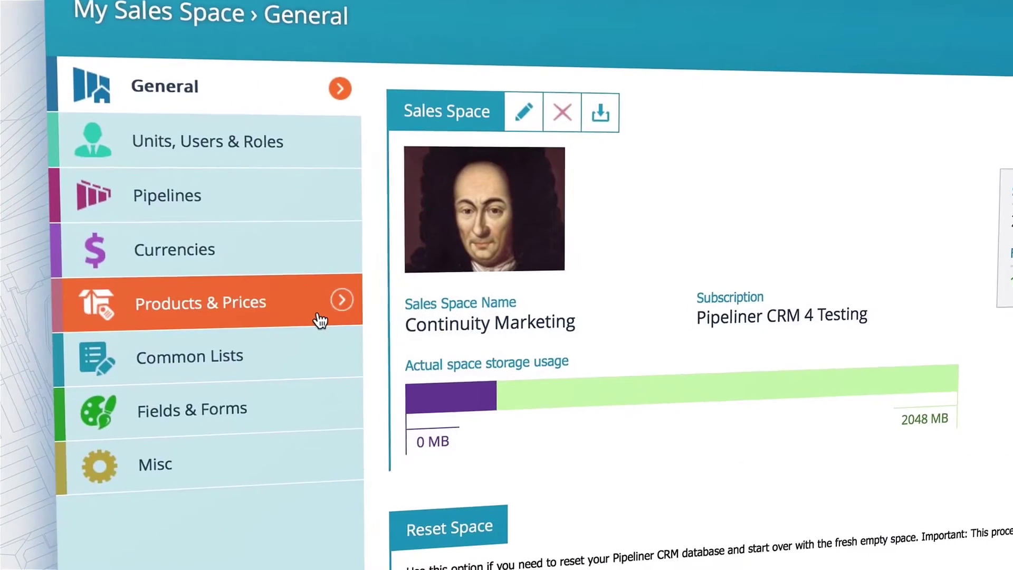
pyautogui.click(316, 321)
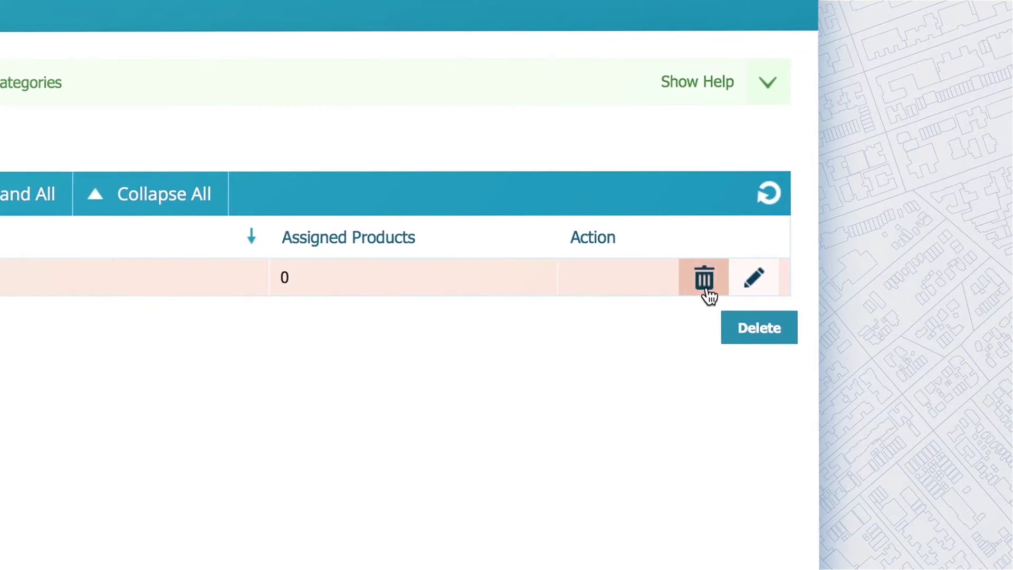
# - Save a top-level Services category with parent None, then begin a new opportunity product
pyautogui.click(281, 199)
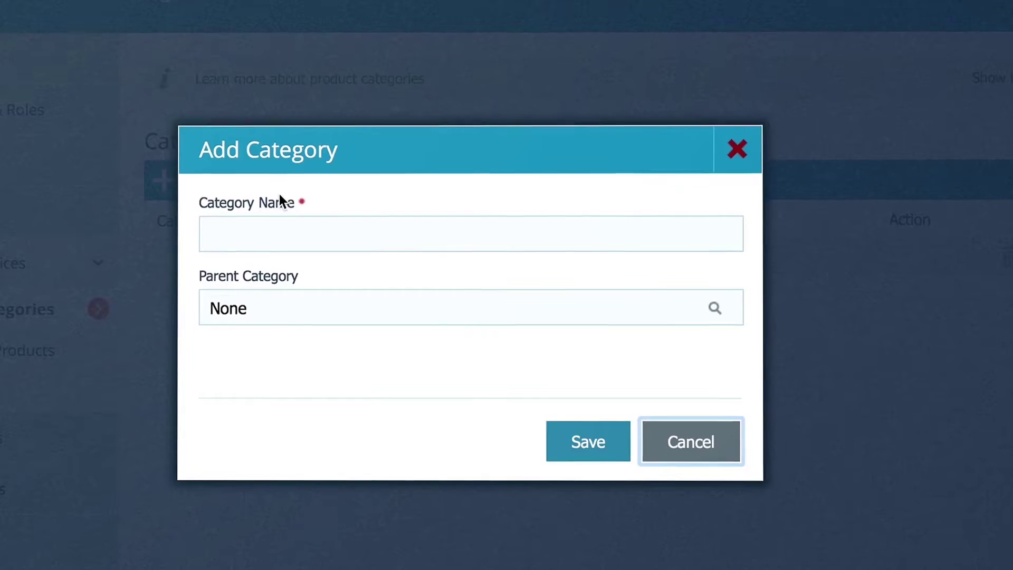
pyautogui.click(296, 224)
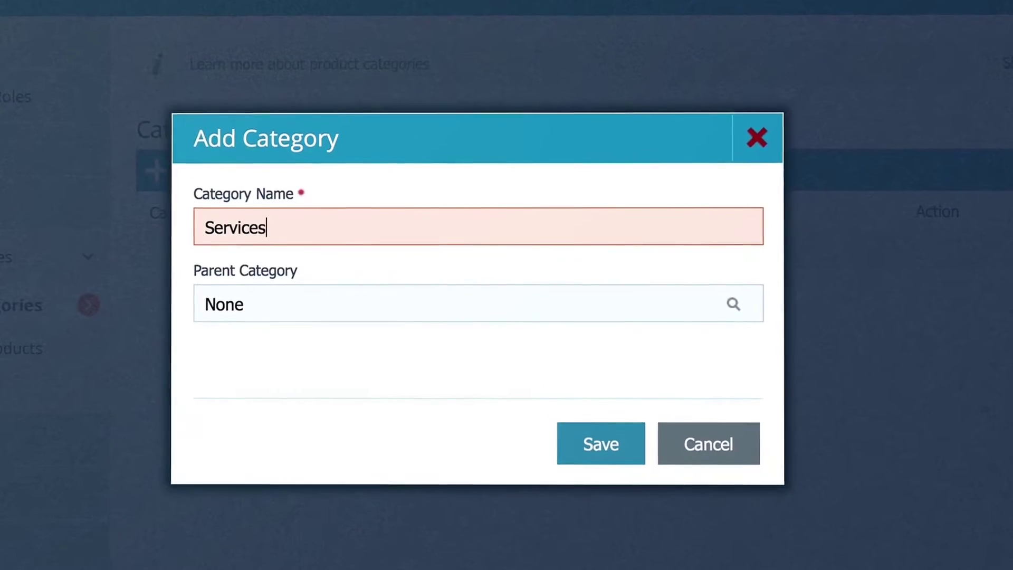
pyautogui.click(362, 296)
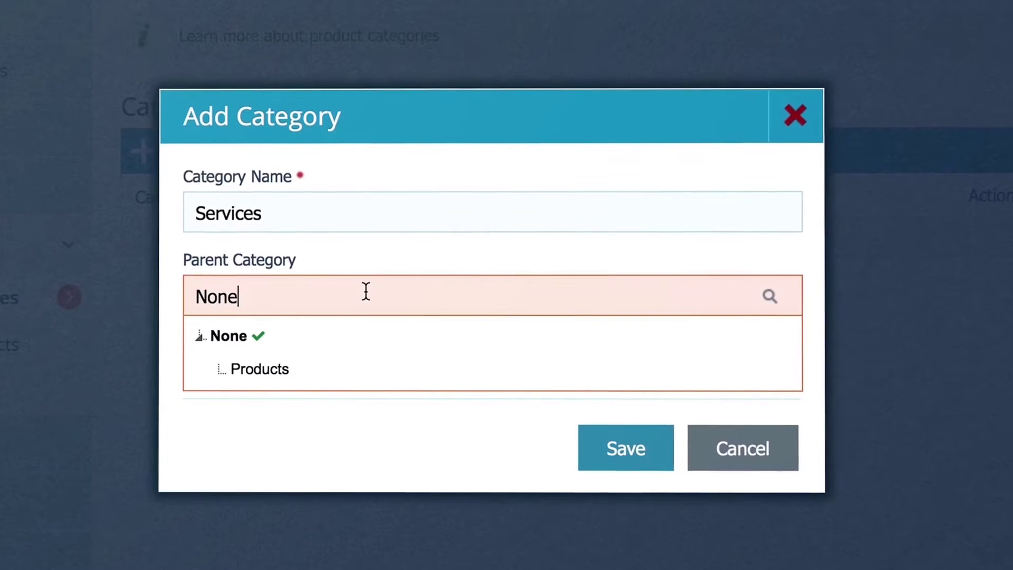
pyautogui.click(378, 264)
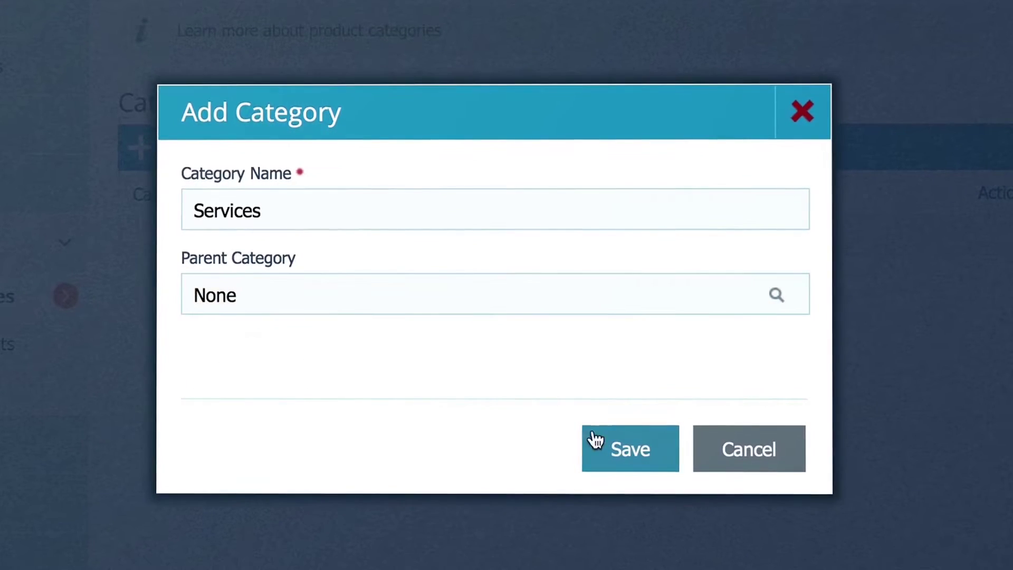
pyautogui.click(605, 459)
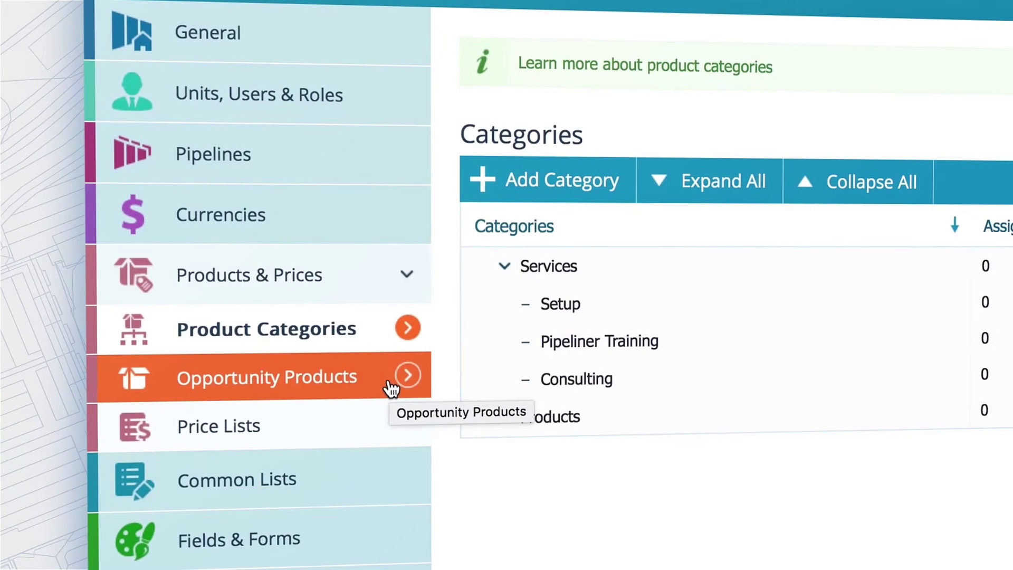
pyautogui.click(389, 384)
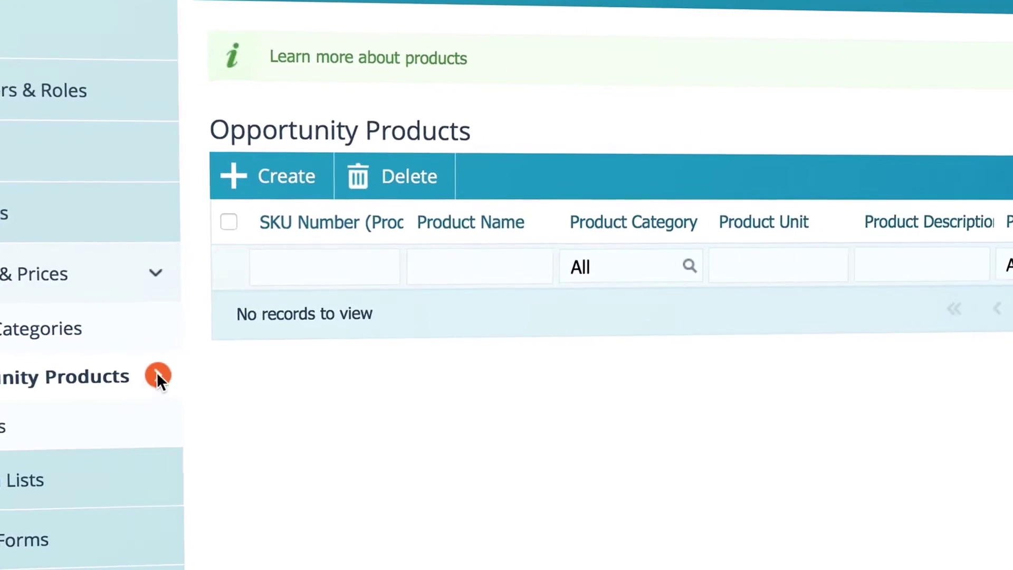
pyautogui.click(245, 197)
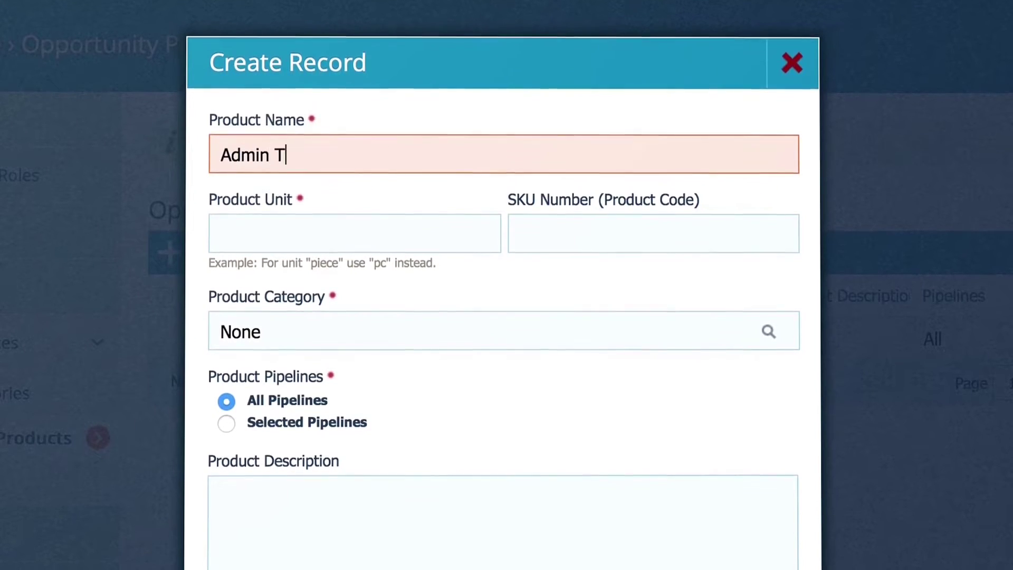
# - Save Admin Training with unit $, SKU 100100, category Pipeliner Training, pipelines Lead Development and Service Sales
pyautogui.click(383, 228)
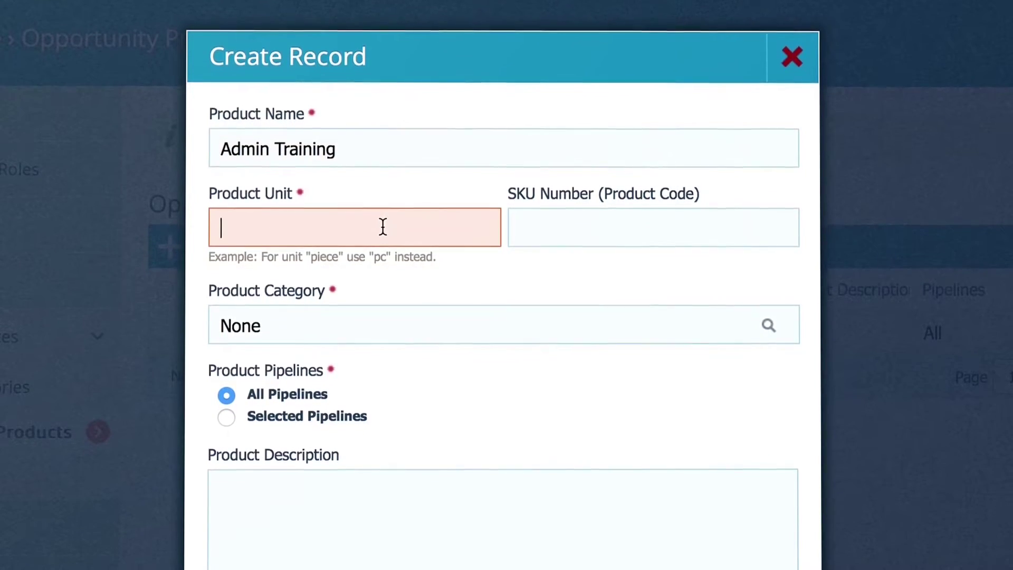
pyautogui.click(546, 222)
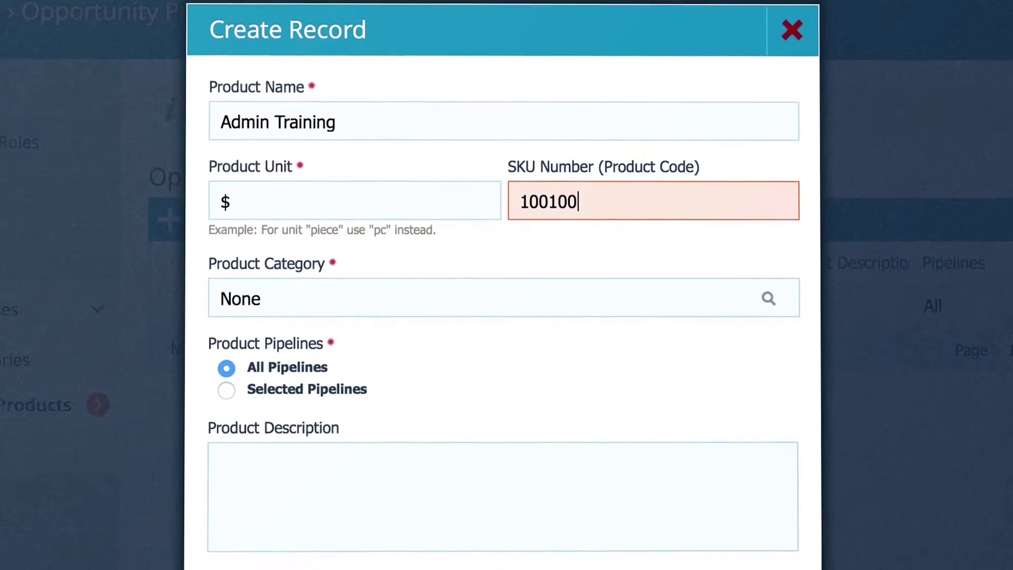
pyautogui.click(554, 279)
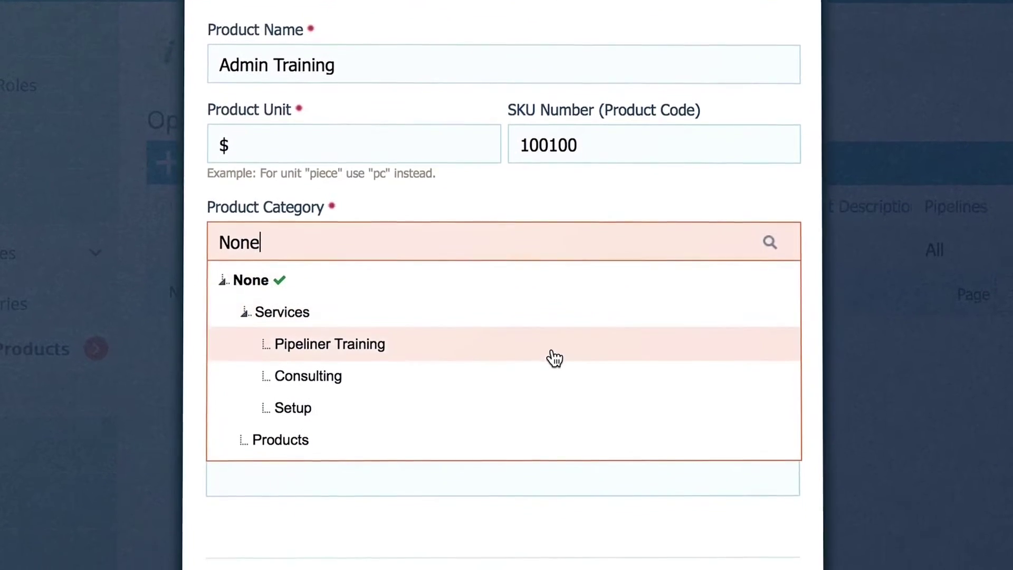
pyautogui.click(552, 381)
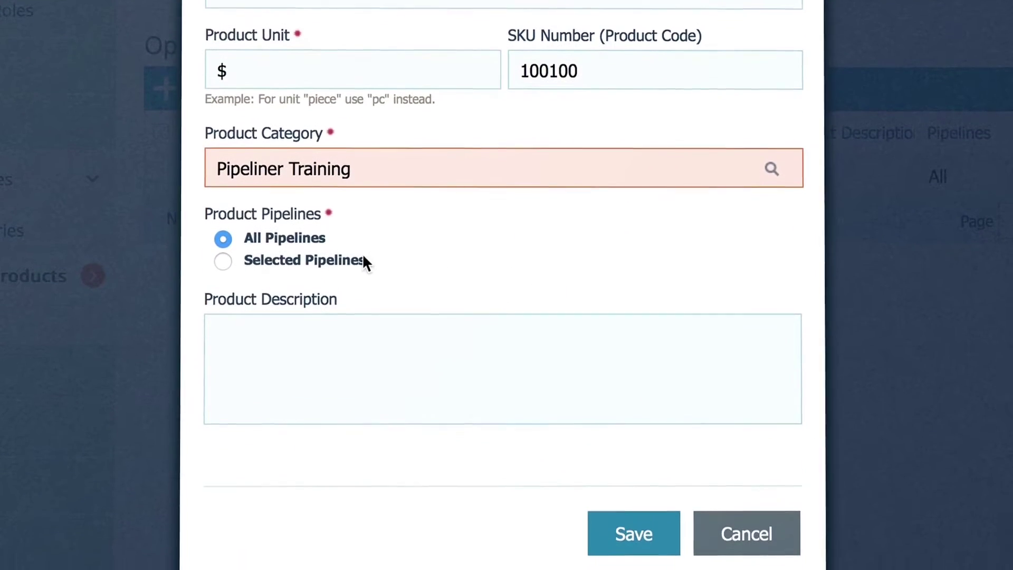
pyautogui.click(343, 250)
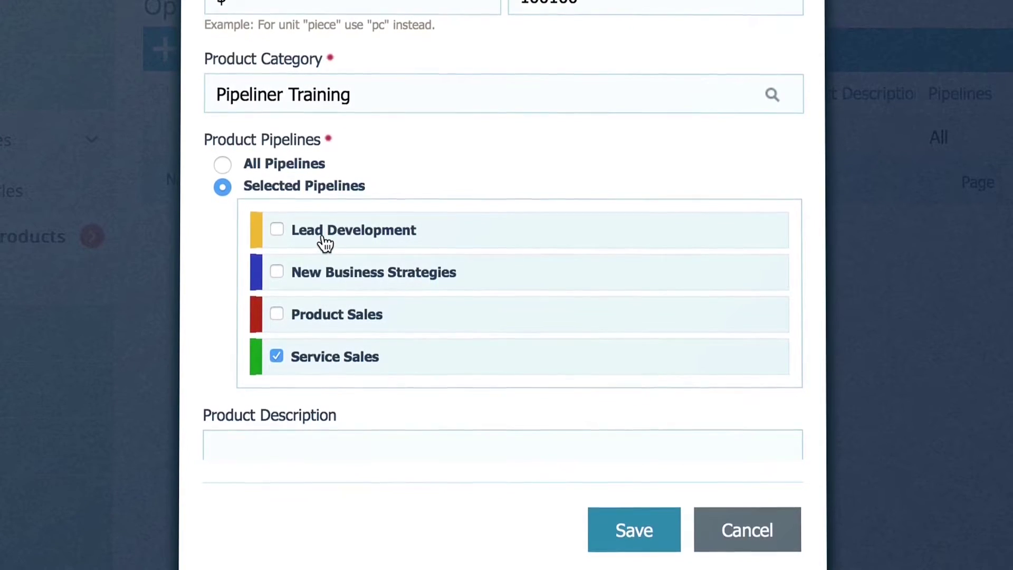
pyautogui.scroll(-2, 324, 240)
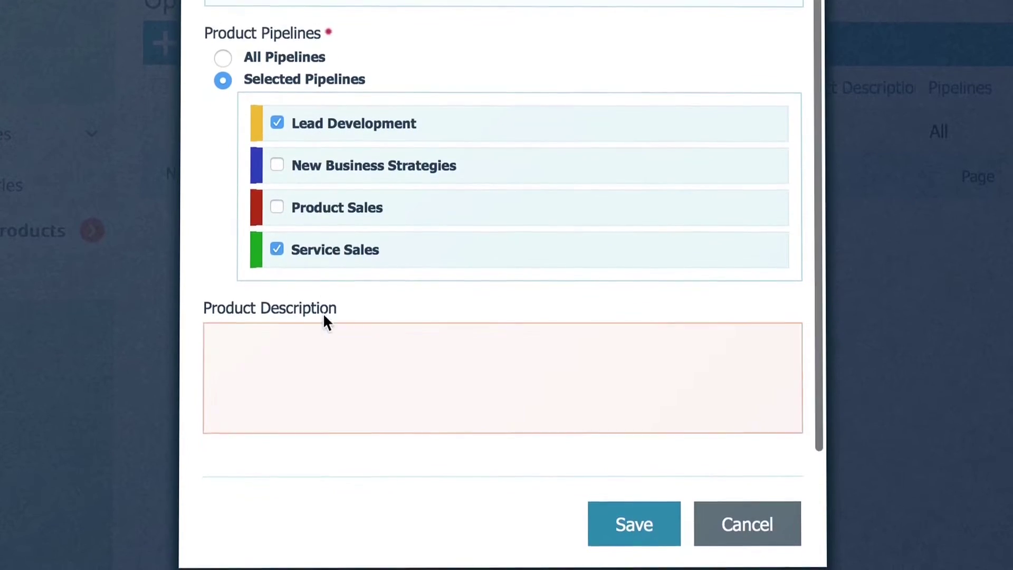
pyautogui.click(599, 521)
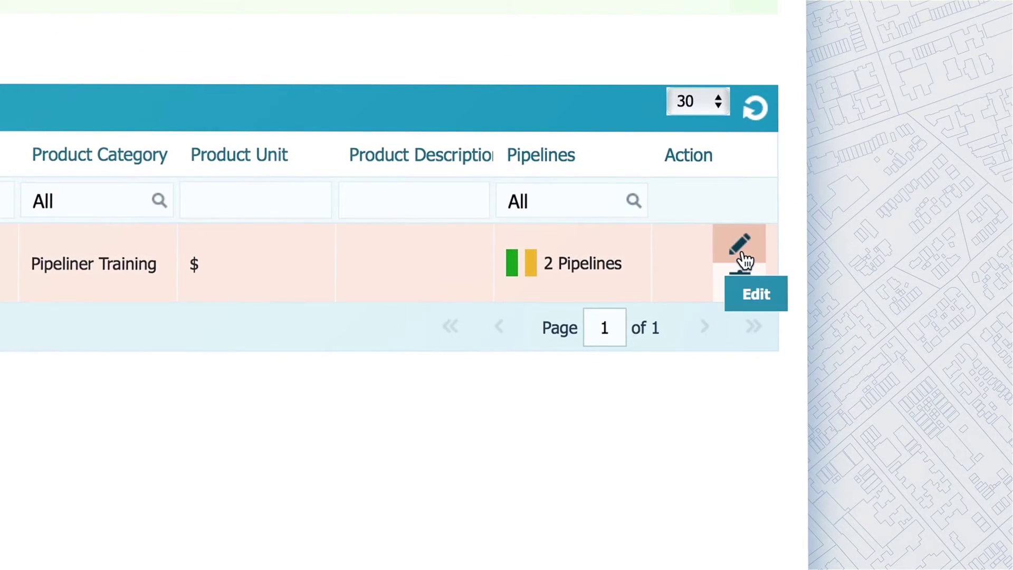
# - Complete the seven-product catalogue and open the still-empty Price Lists page
pyautogui.click(41, 263)
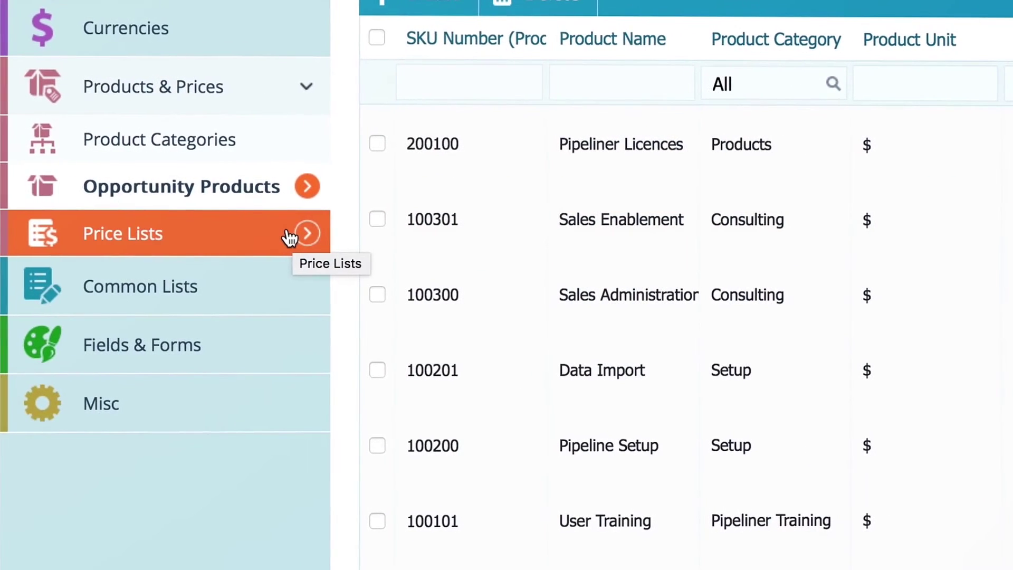
pyautogui.click(289, 237)
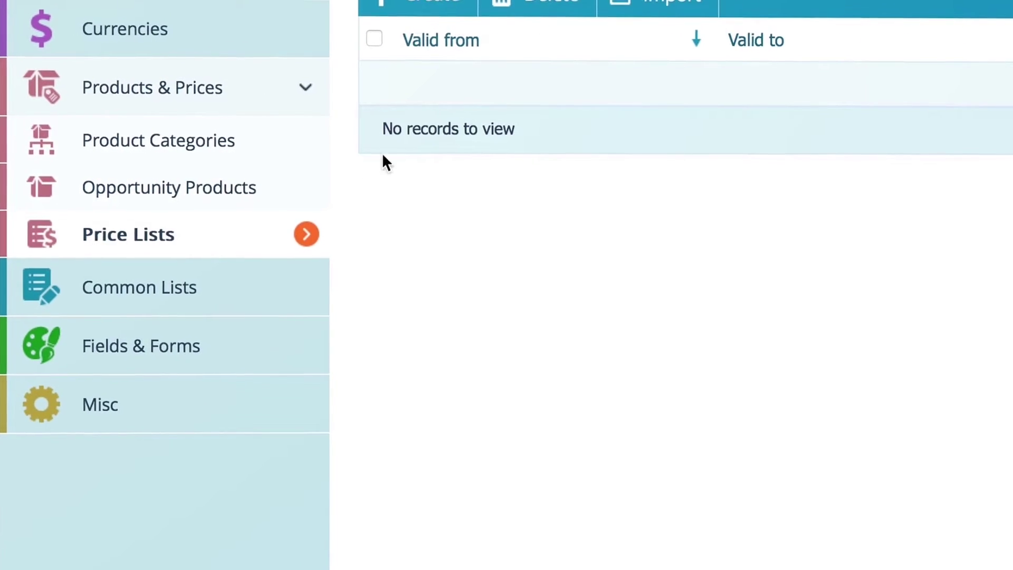
# - Start a new price list valid from 01-01-2017 to 31-12-2017
pyautogui.click(459, 9)
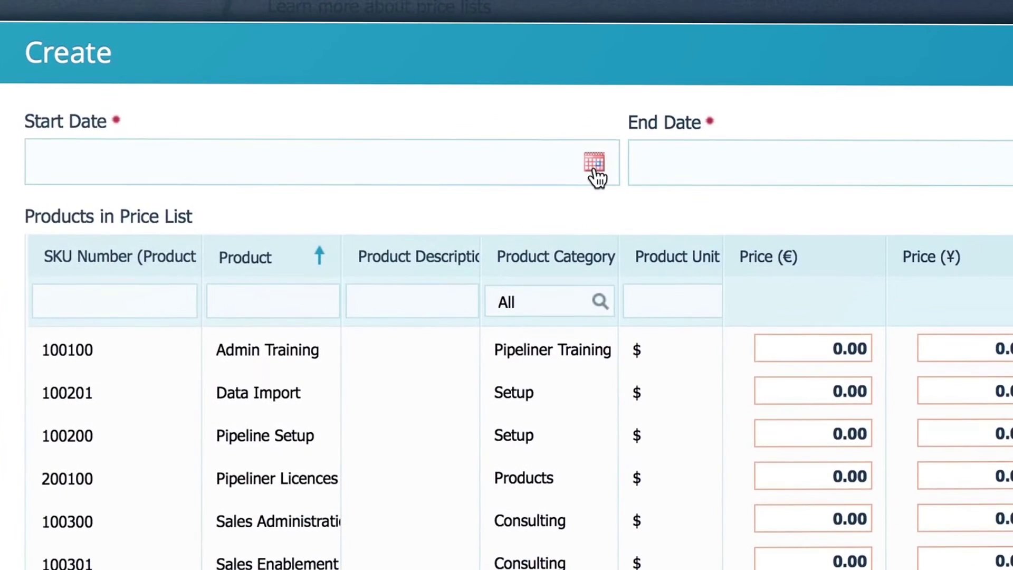
pyautogui.click(612, 117)
pyautogui.click(186, 178)
pyautogui.click(129, 9)
pyautogui.click(220, 221)
pyautogui.click(225, 246)
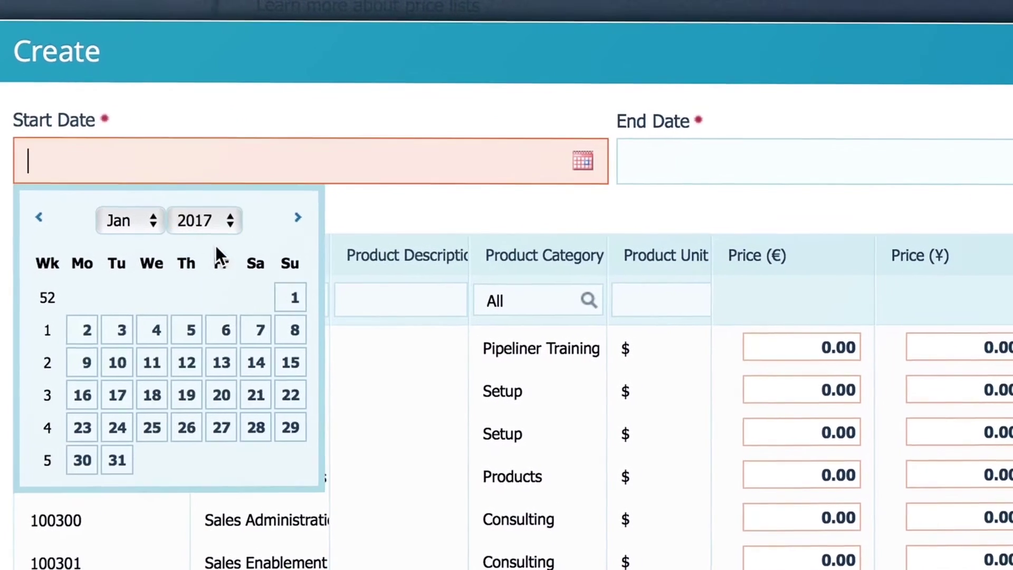
pyautogui.click(301, 298)
pyautogui.click(700, 159)
pyautogui.click(624, 200)
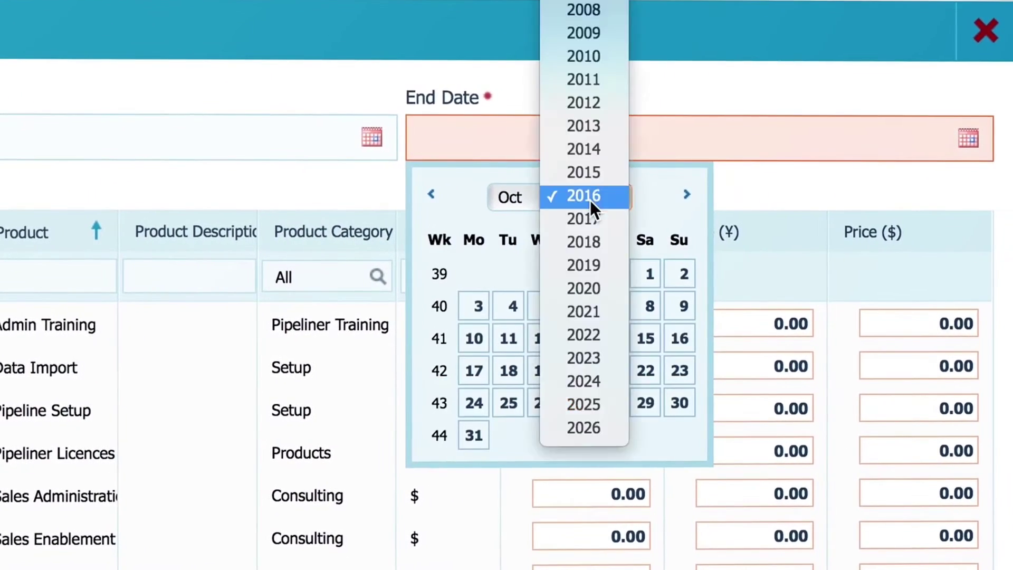
pyautogui.click(618, 221)
pyautogui.click(565, 199)
pyautogui.click(530, 242)
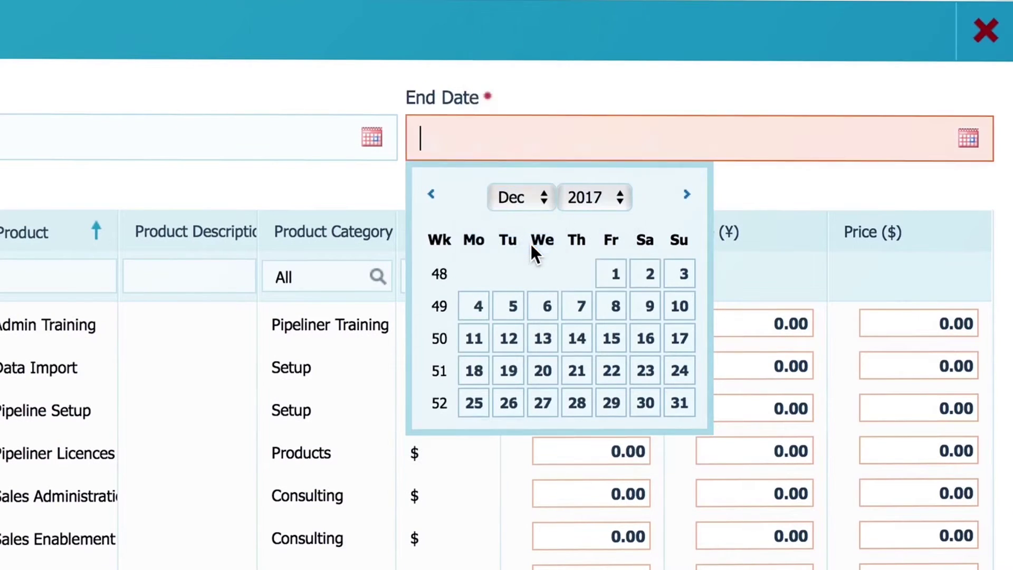
pyautogui.click(680, 403)
# - Enter dollar prices 350, 1000, 400, 420, 250 and 350 for the products, and save
pyautogui.click(907, 312)
pyautogui.write('350')
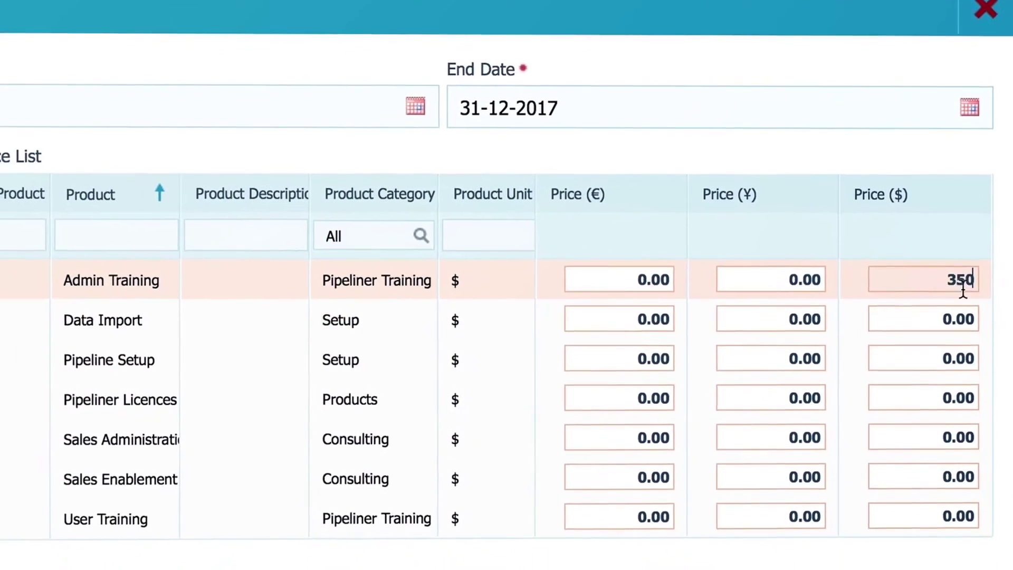
pyautogui.click(944, 354)
pyautogui.write('1000')
pyautogui.click(939, 395)
pyautogui.write('400')
pyautogui.click(927, 354)
pyautogui.write('42')
pyautogui.write('0')
pyautogui.click(927, 391)
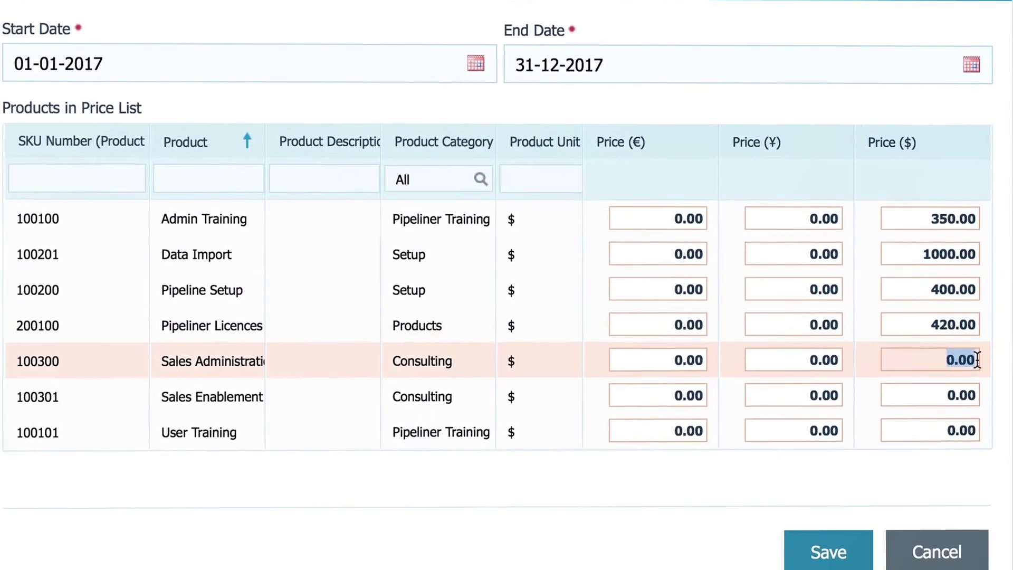
pyautogui.write('250')
pyautogui.click(927, 428)
pyautogui.write('250')
pyautogui.click(961, 411)
pyautogui.write('350')
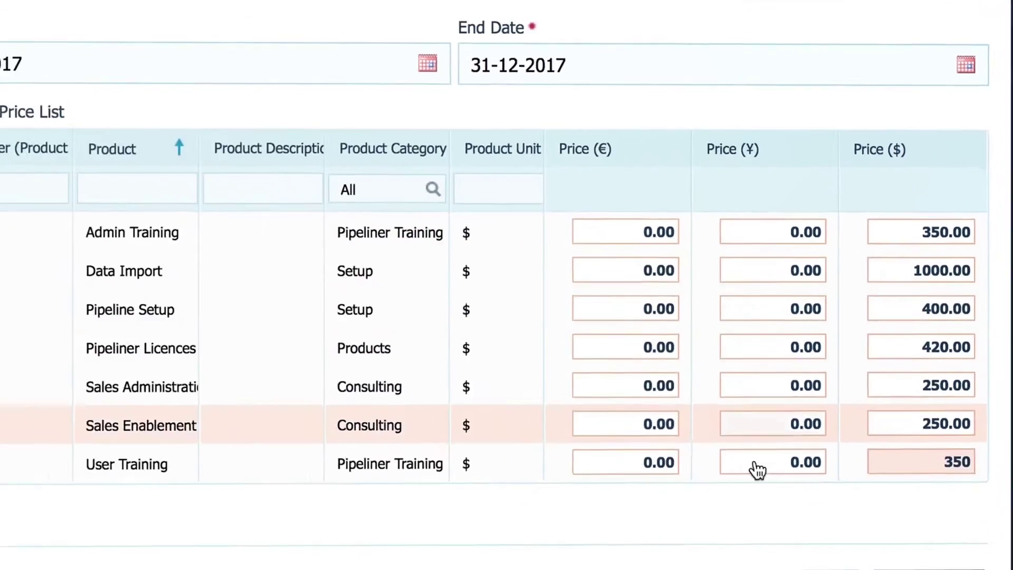
pyautogui.click(808, 536)
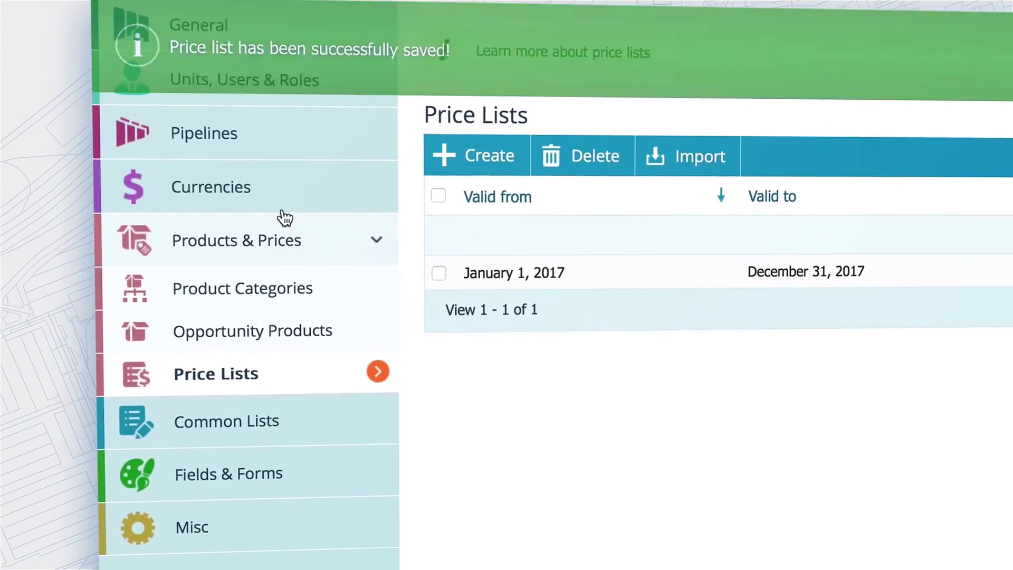
# - In Currencies, create a GBP currency with exchange rate 0,95 and save it
pyautogui.click(41, 99)
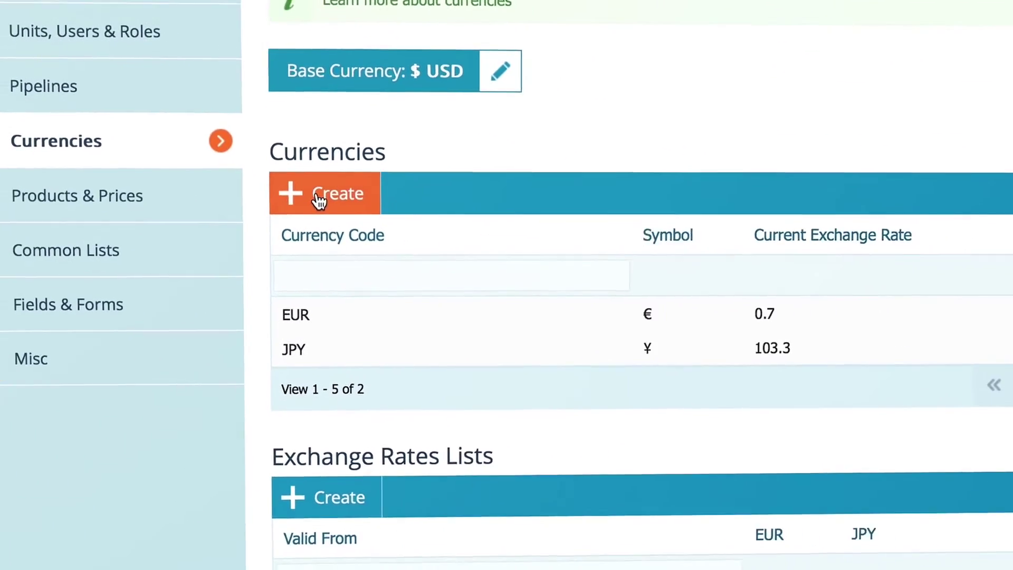
pyautogui.click(477, 243)
pyautogui.click(315, 189)
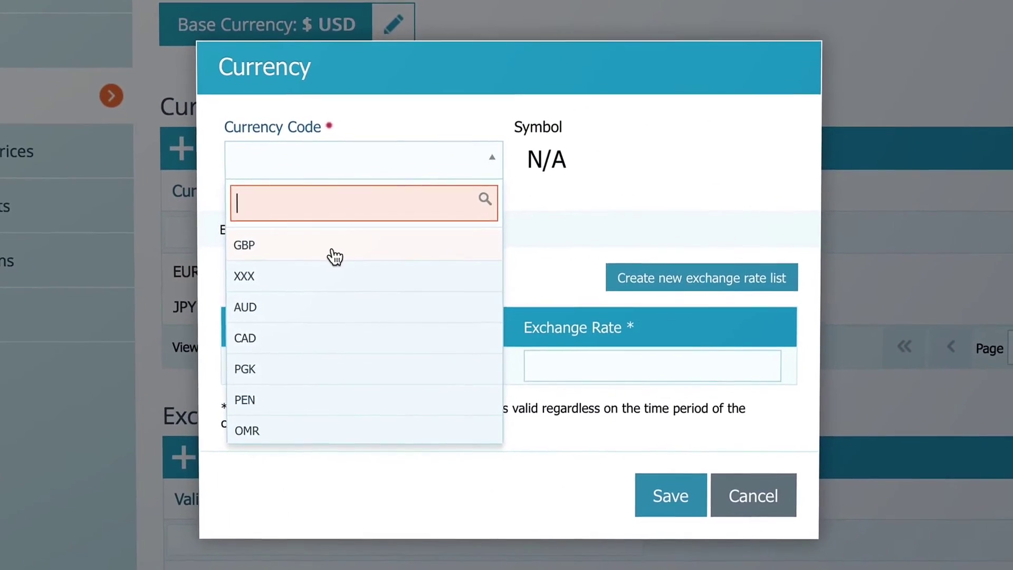
pyautogui.click(353, 258)
pyautogui.click(524, 354)
pyautogui.write('0,95')
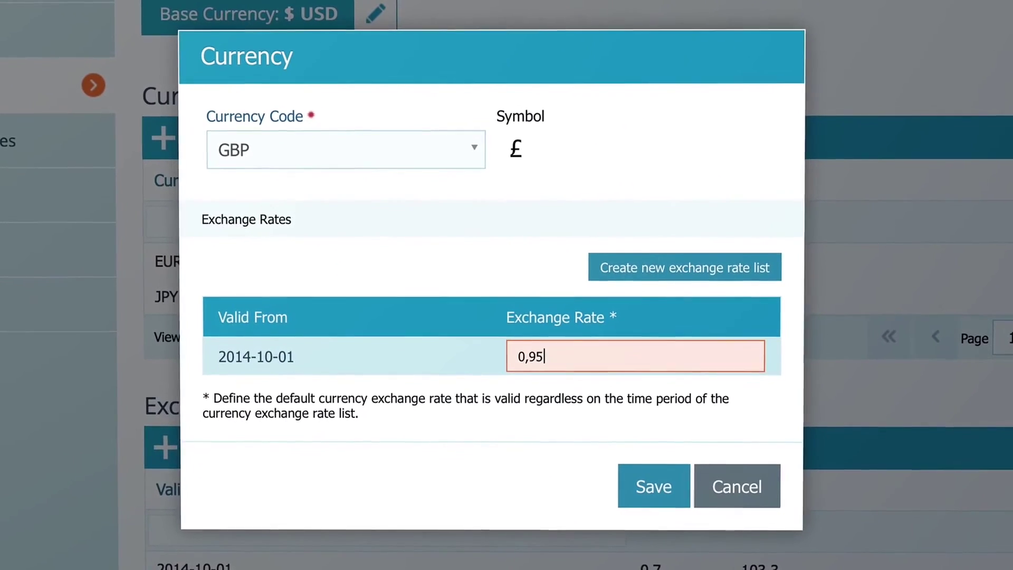
pyautogui.click(627, 501)
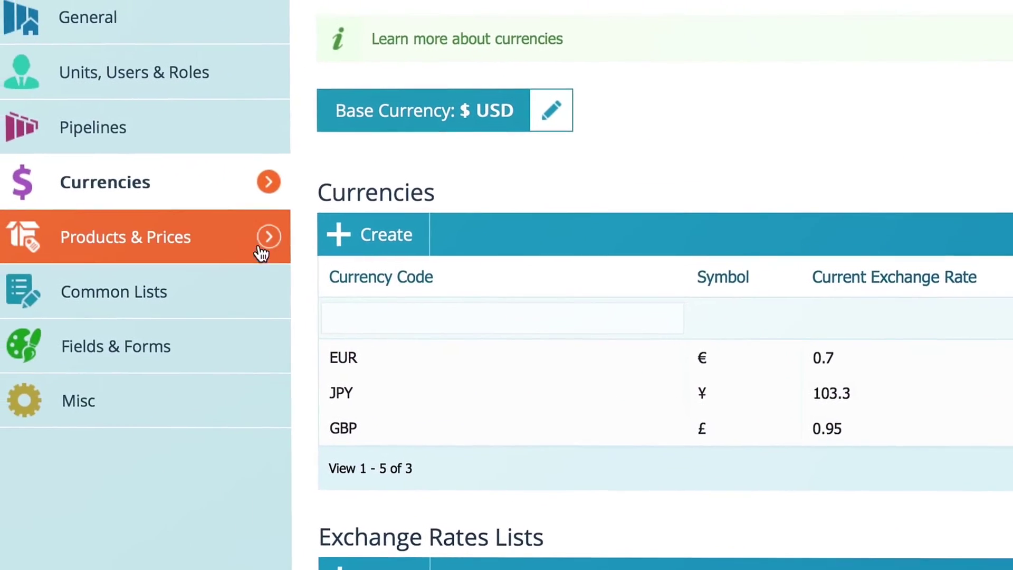
# - Start a price list import from Price Lists with start date 01-01-2018
pyautogui.click(178, 194)
pyautogui.click(248, 377)
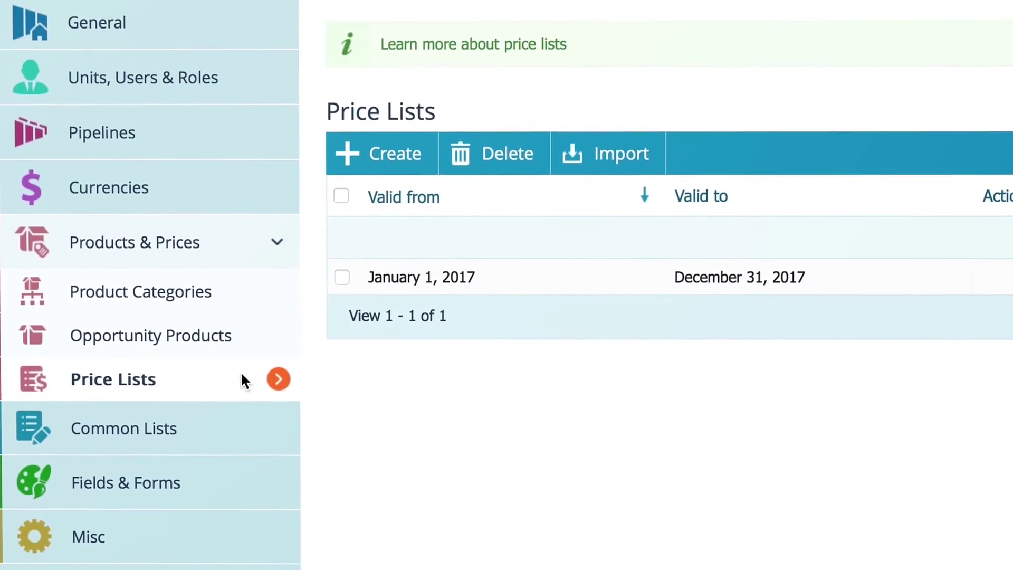
pyautogui.click(492, 107)
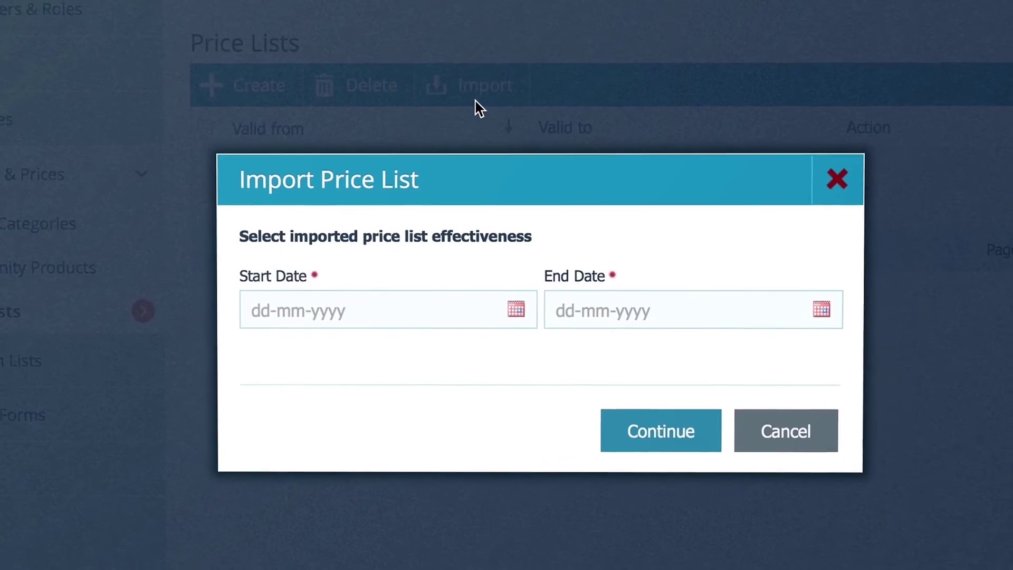
pyautogui.click(529, 319)
pyautogui.click(404, 346)
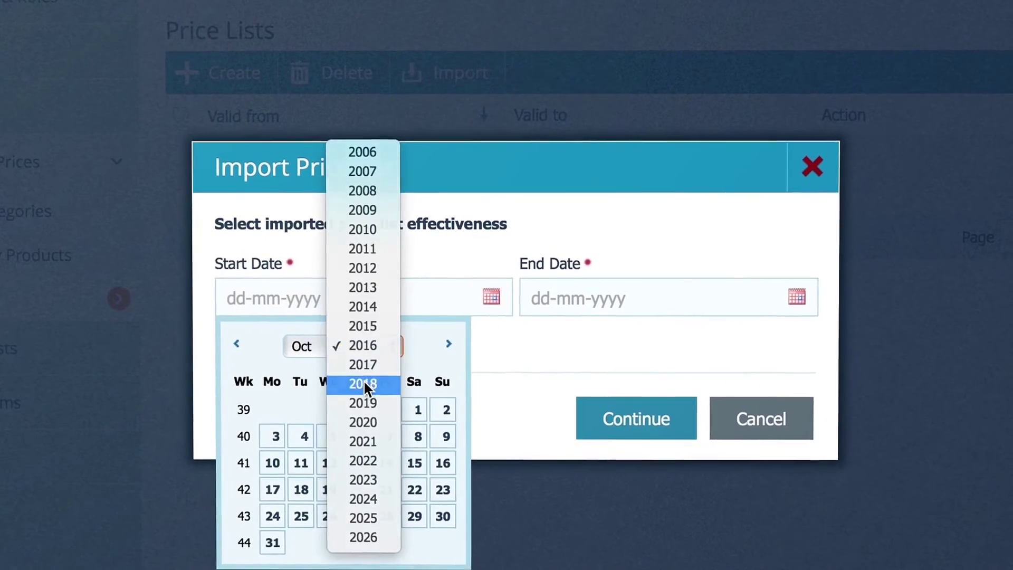
pyautogui.click(363, 381)
pyautogui.click(310, 348)
pyautogui.click(297, 166)
pyautogui.click(277, 412)
# - Set the import end date to 01-12-2018 and confirm the date range
pyautogui.click(560, 300)
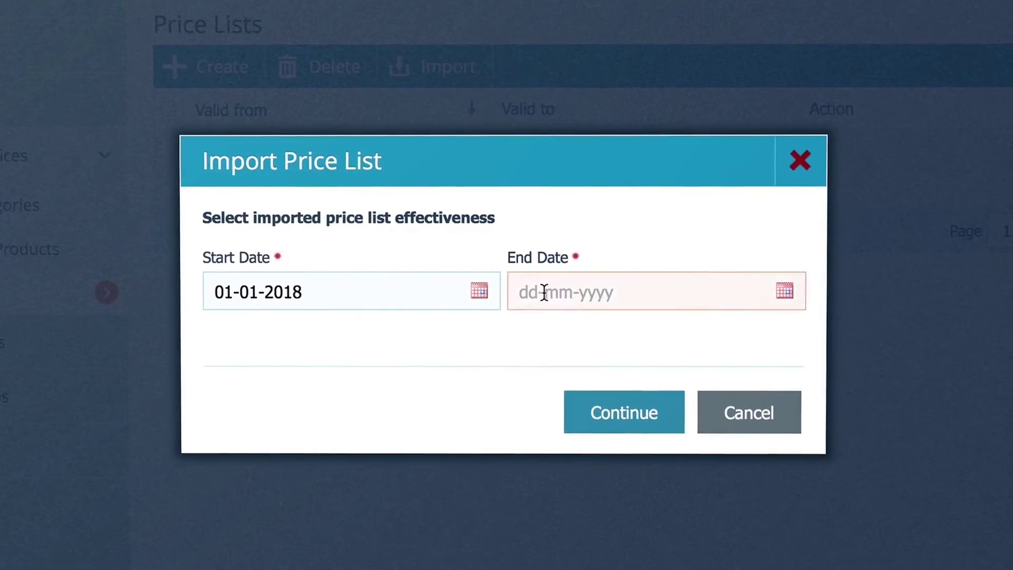
pyautogui.click(595, 335)
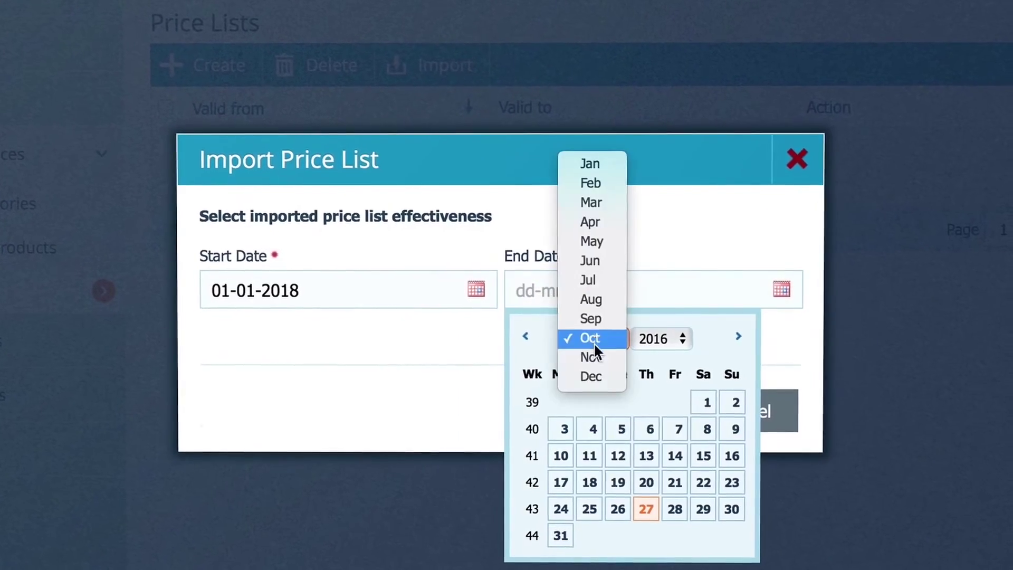
pyautogui.click(592, 375)
pyautogui.click(664, 336)
pyautogui.click(650, 374)
pyautogui.click(700, 400)
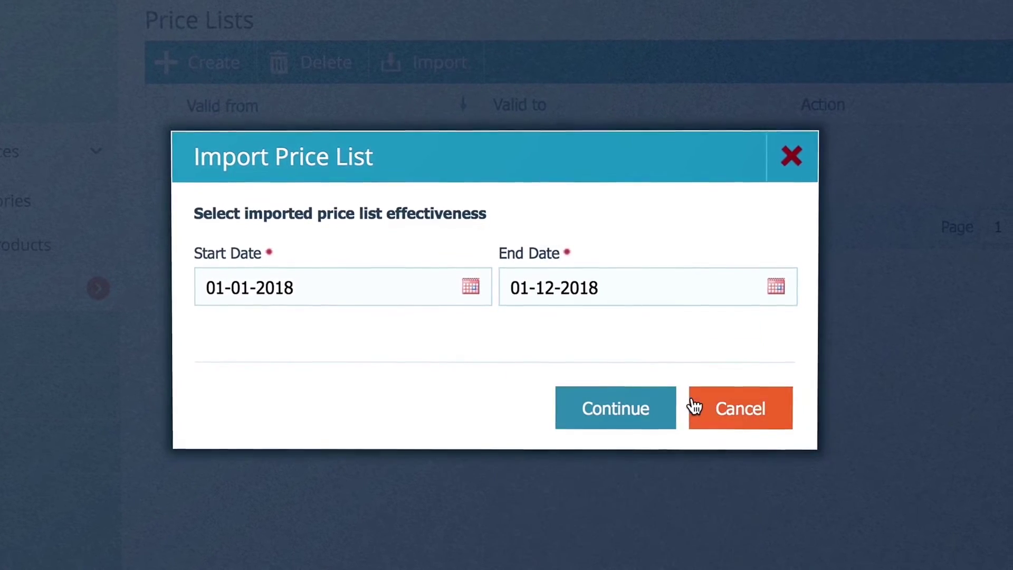
pyautogui.click(653, 414)
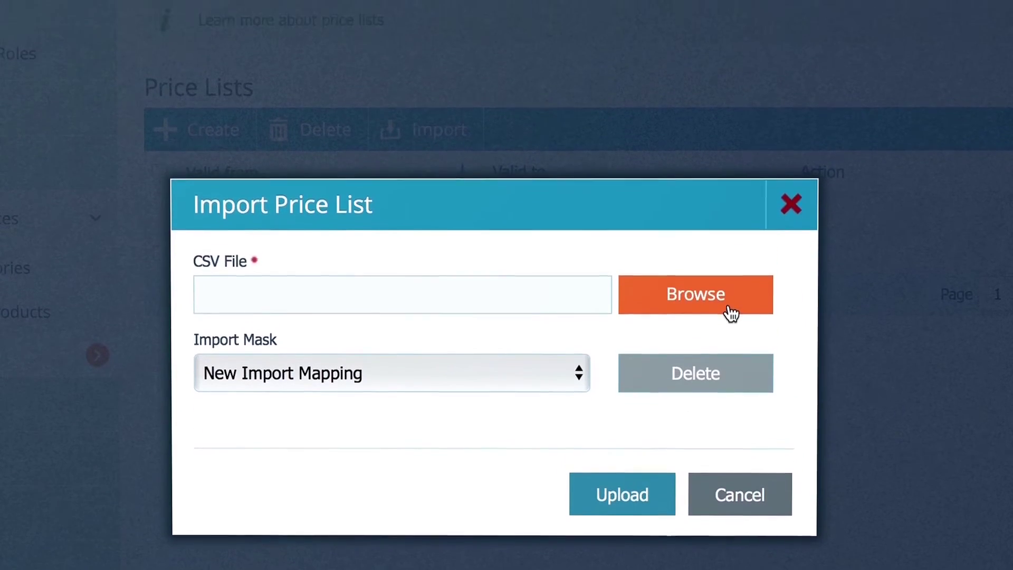
# - Choose Prices-2017.csv from the computer and upload it
pyautogui.click(727, 240)
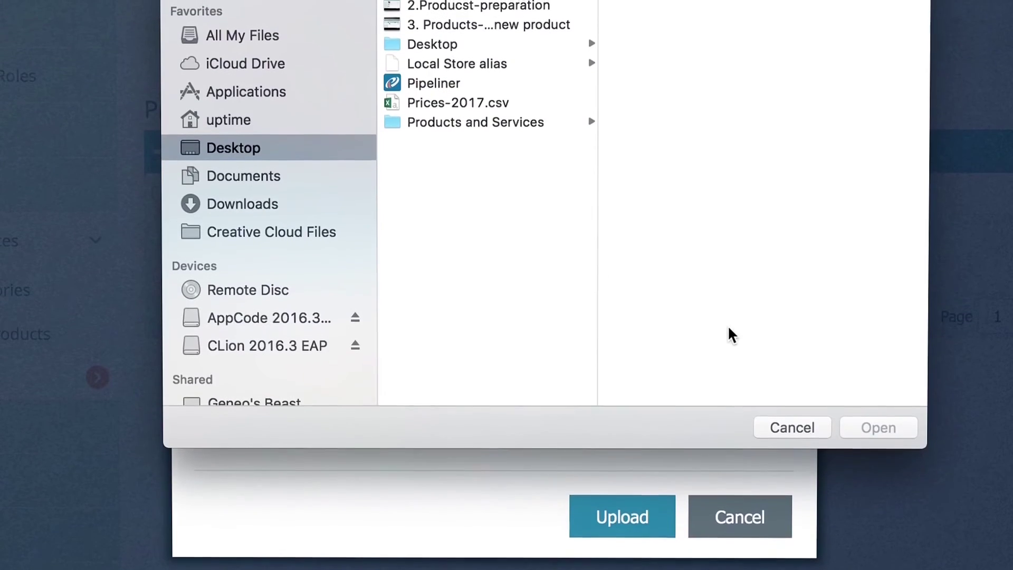
pyautogui.doubleClick(538, 105)
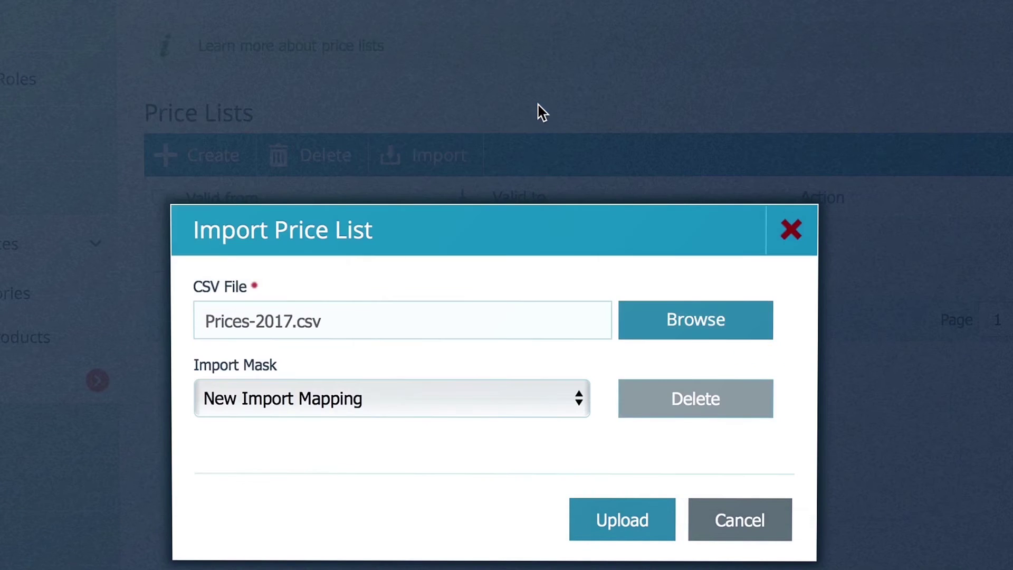
pyautogui.click(631, 538)
# - Use Comma separator, map Price to Price ($), Product to Product Name, SKU number to SKU, then import
pyautogui.click(696, 368)
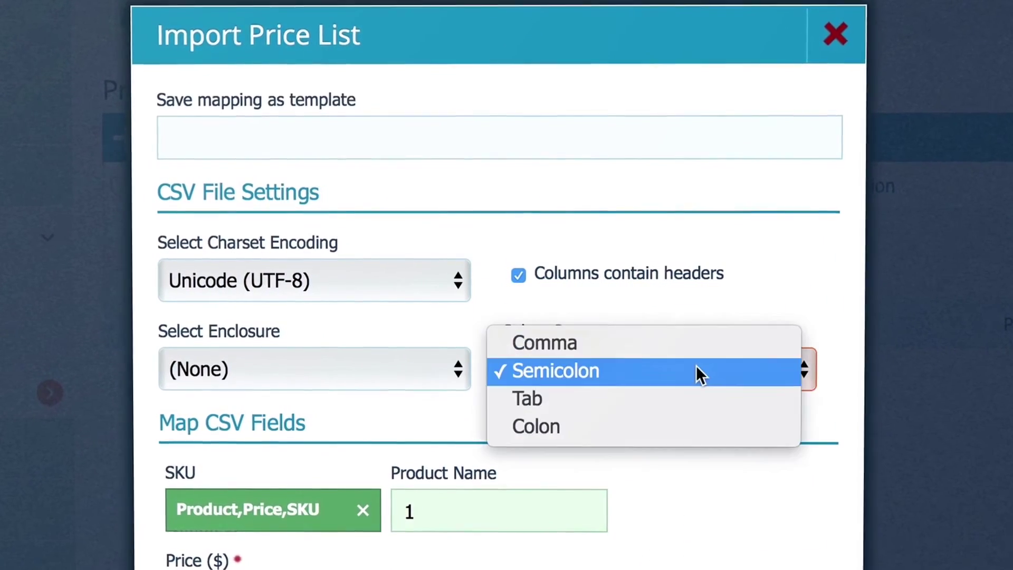
pyautogui.click(679, 342)
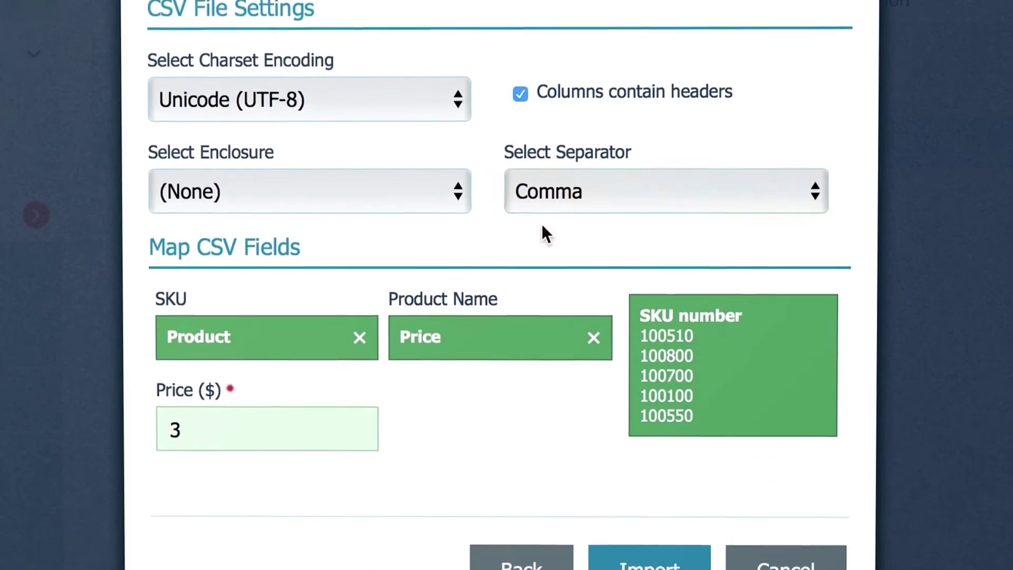
pyautogui.moveTo(498, 347); pyautogui.dragTo(383, 374)
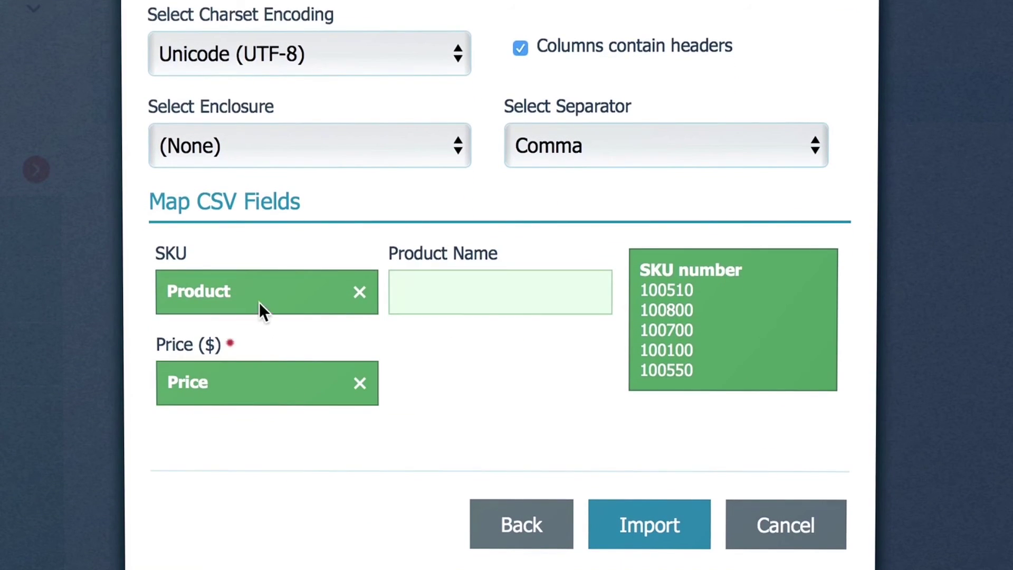
pyautogui.moveTo(260, 306); pyautogui.dragTo(472, 305)
pyautogui.moveTo(657, 354); pyautogui.dragTo(361, 345)
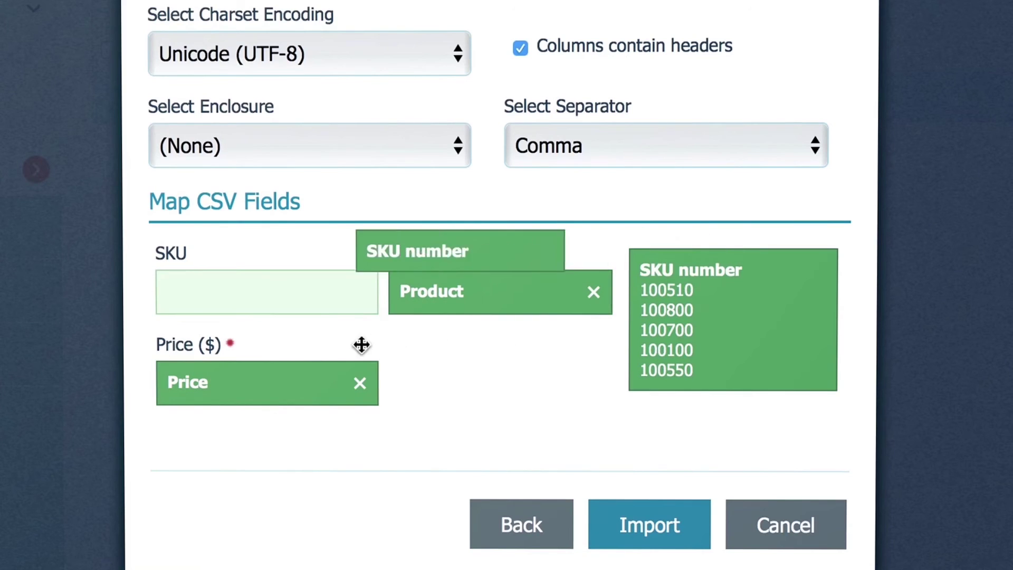
pyautogui.moveTo(220, 383); pyautogui.dragTo(221, 384)
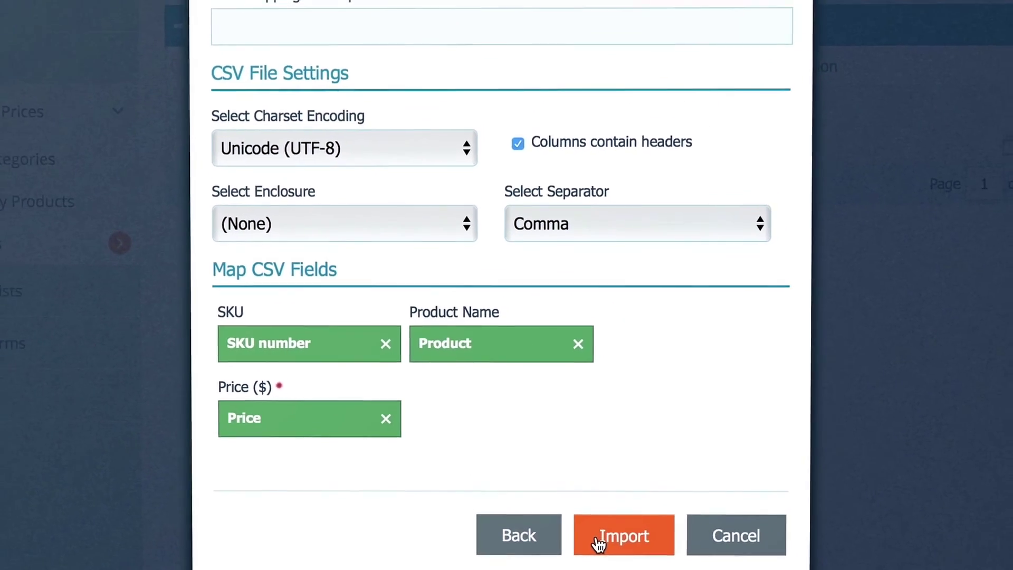
pyautogui.click(597, 543)
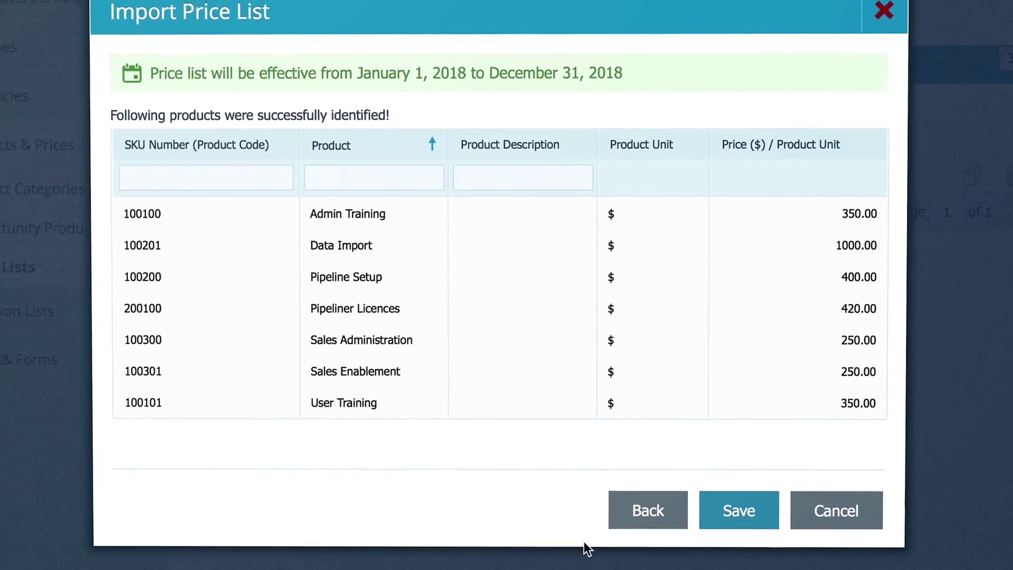